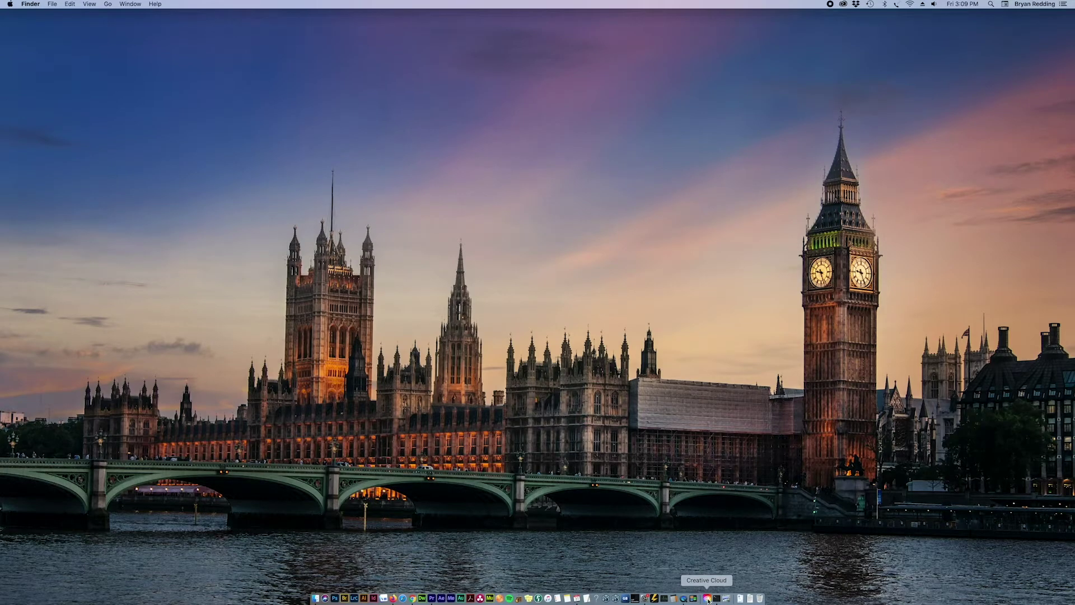
- Show the Creative Cloud updates list and quit the Captivate error 127 installer dialog
left_click(706, 599)
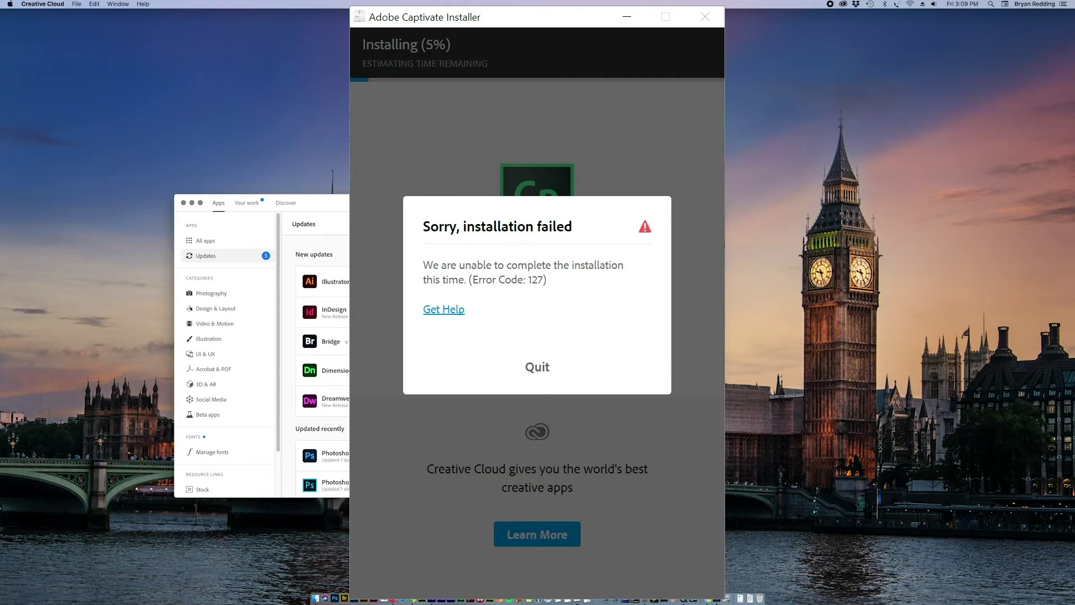
left_click(537, 367)
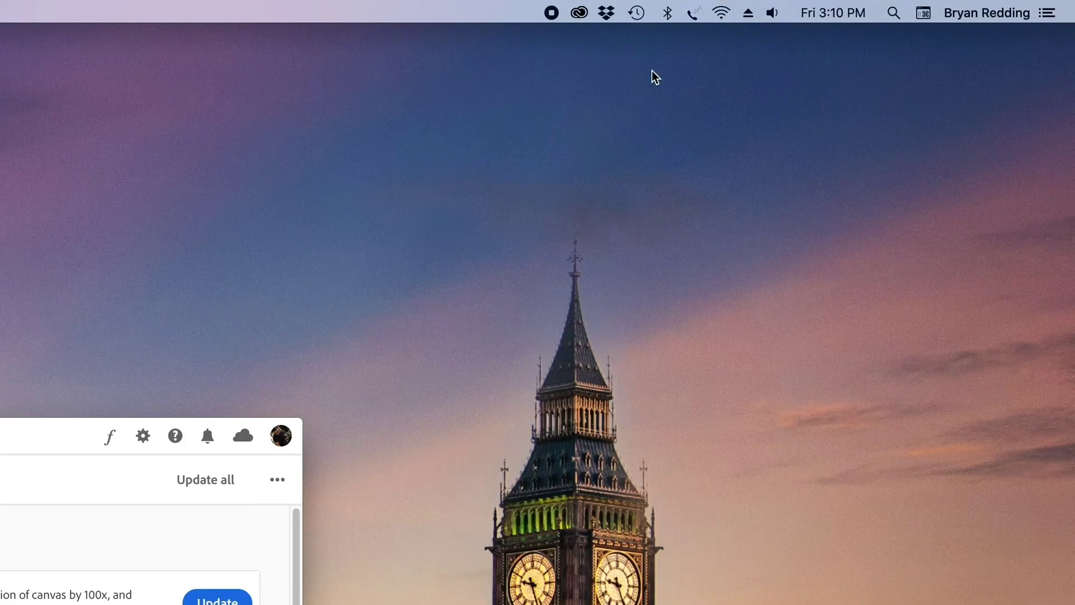
- Join the Leroy personal hotspot from the menu-bar Wi-Fi list instead of Bartelby
left_click(720, 12)
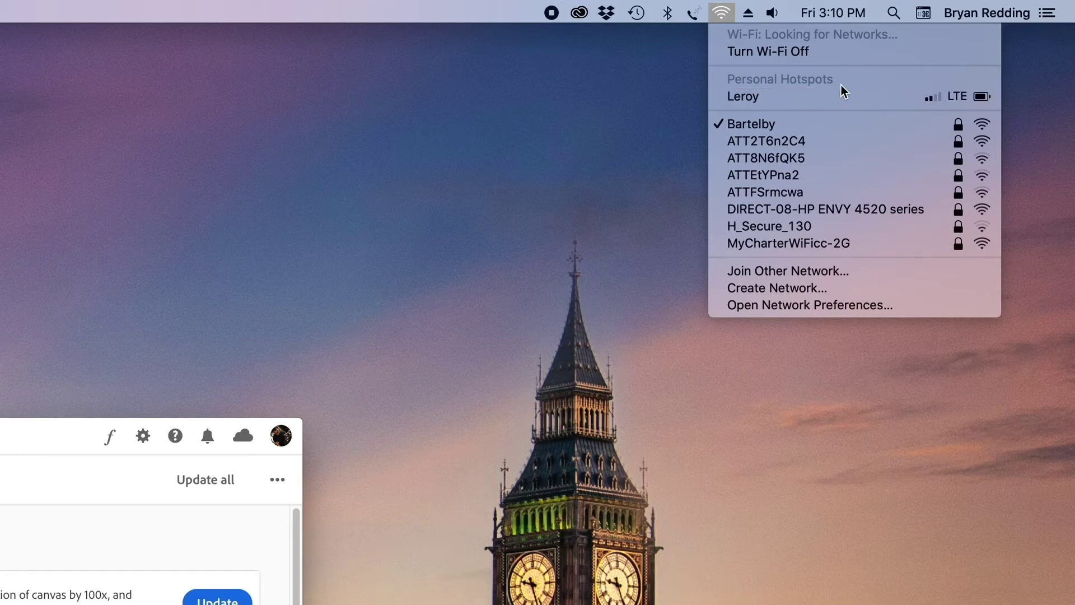
left_click(756, 97)
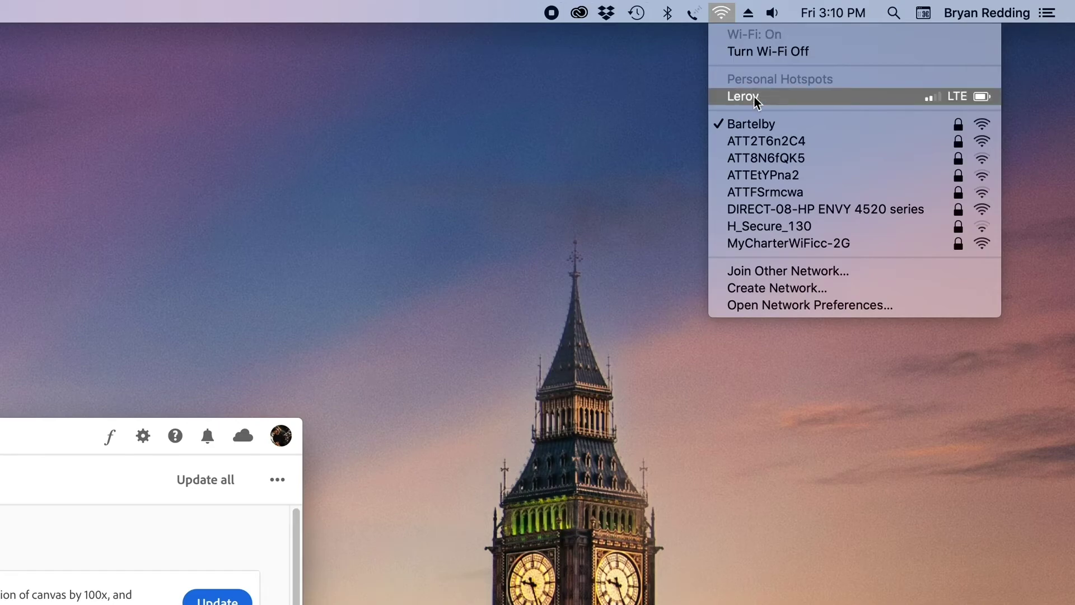